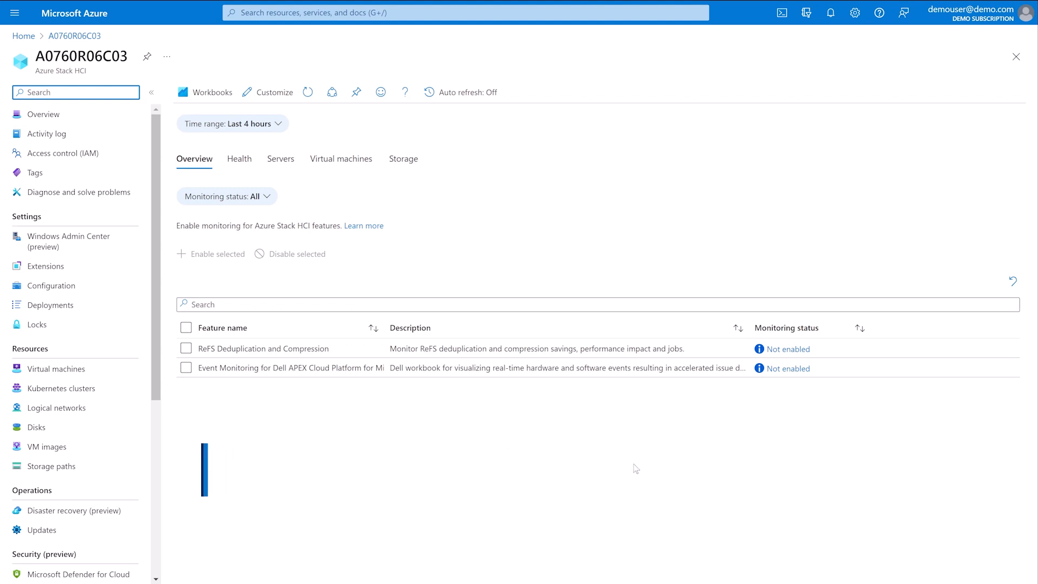
- Enable the Event Monitoring for Dell APEX Cloud Platform feature on the Azure Stack HCI cluster and open its workbook
{"action": "left_click", "coordinate": [801, 370]}
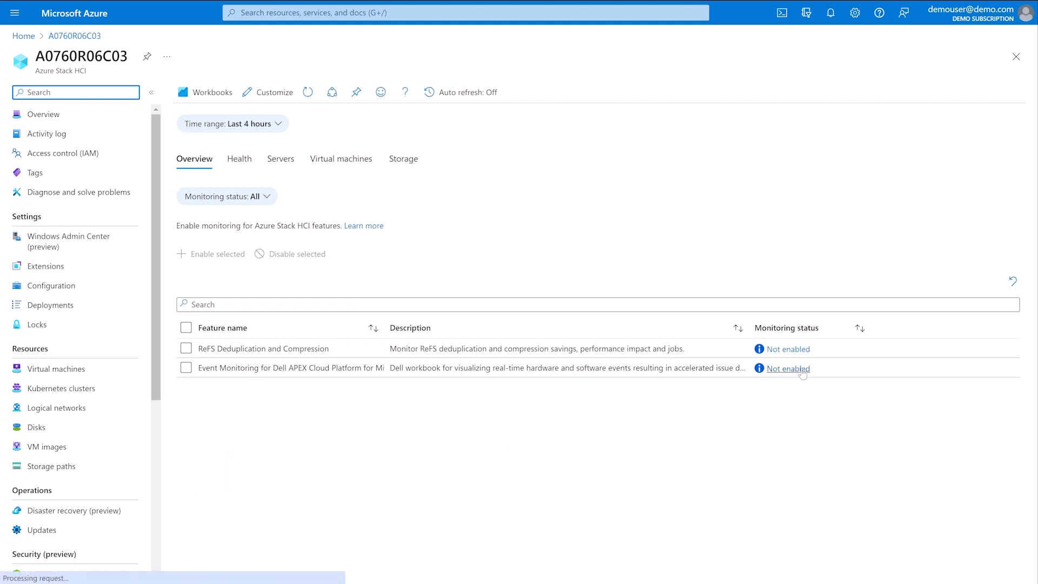
{"action": "left_click", "coordinate": [722, 565]}
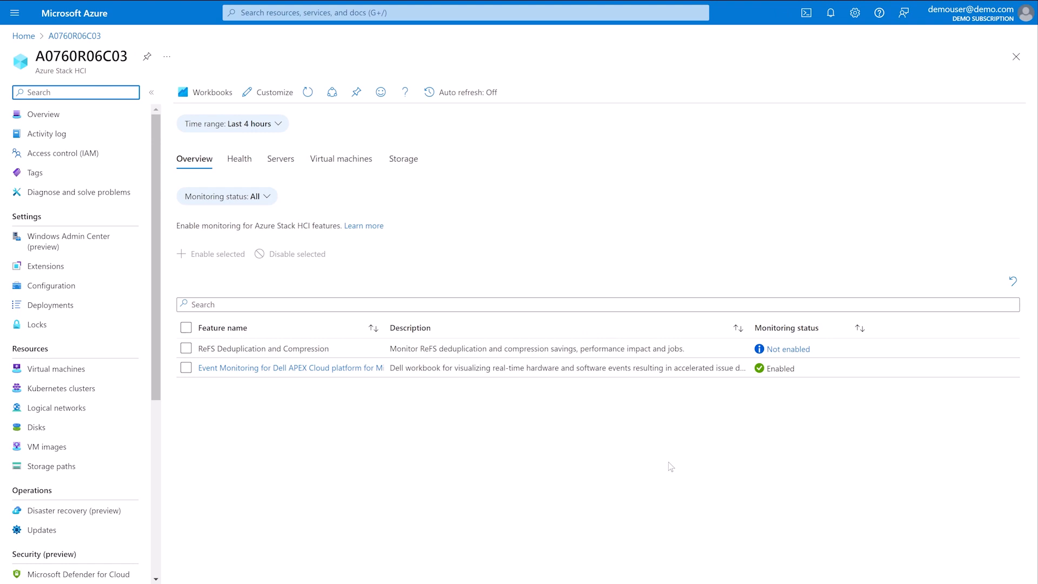
{"action": "left_click", "coordinate": [349, 371]}
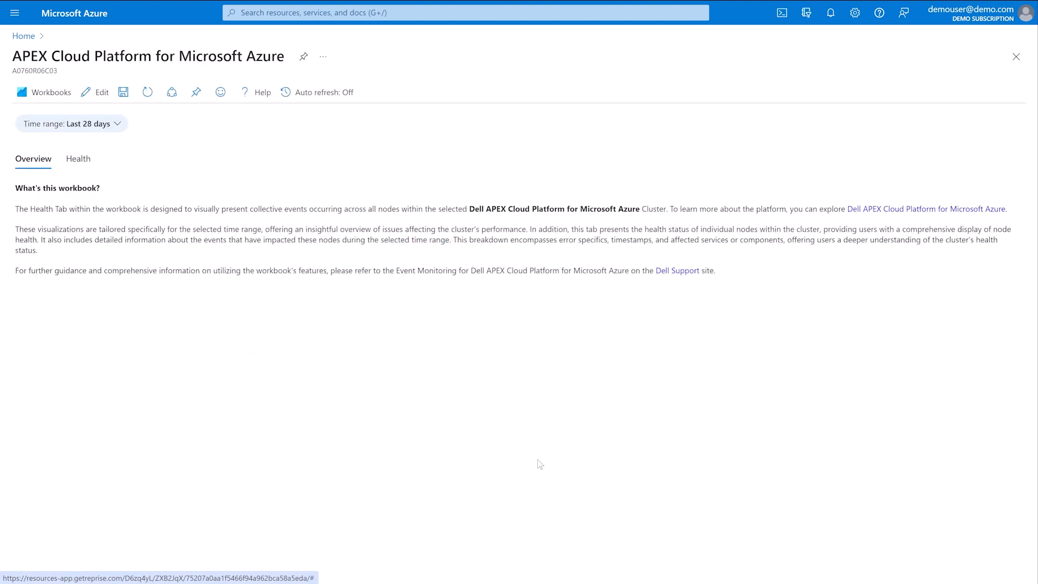
- Examine node health and alerts in the workbook and read the knowledge base article linked to the critical CPU alert
{"action": "left_click", "coordinate": [84, 160]}
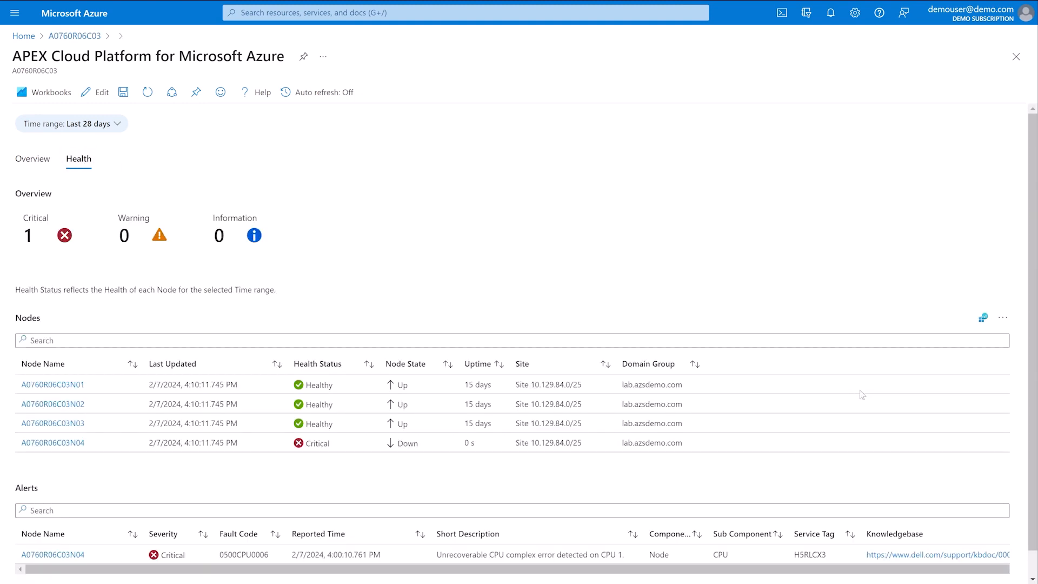
{"action": "scroll", "coordinate": [870, 389], "scroll_direction": "down", "scroll_amount": 1}
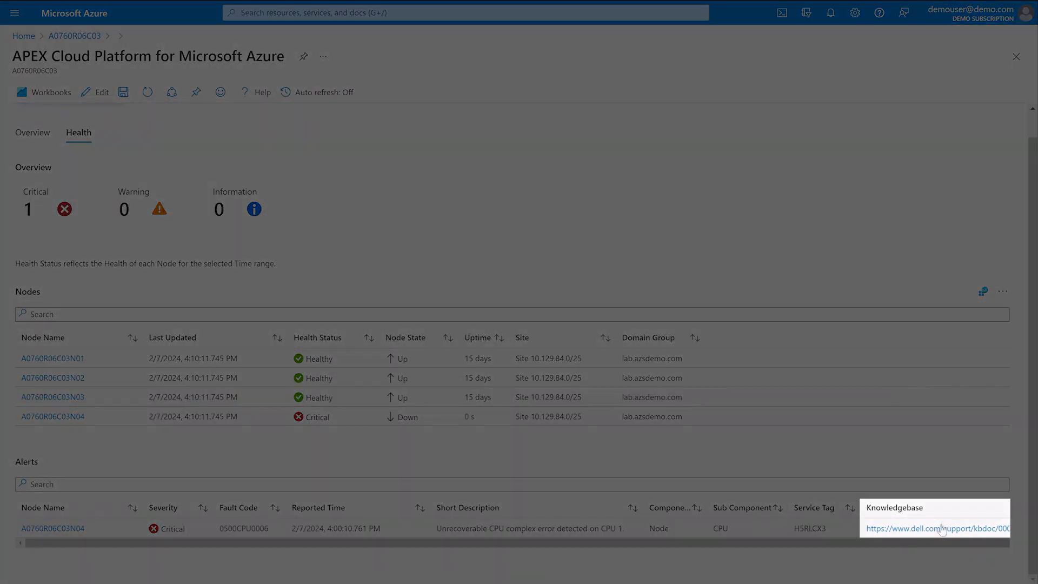
{"action": "left_click", "coordinate": [943, 527]}
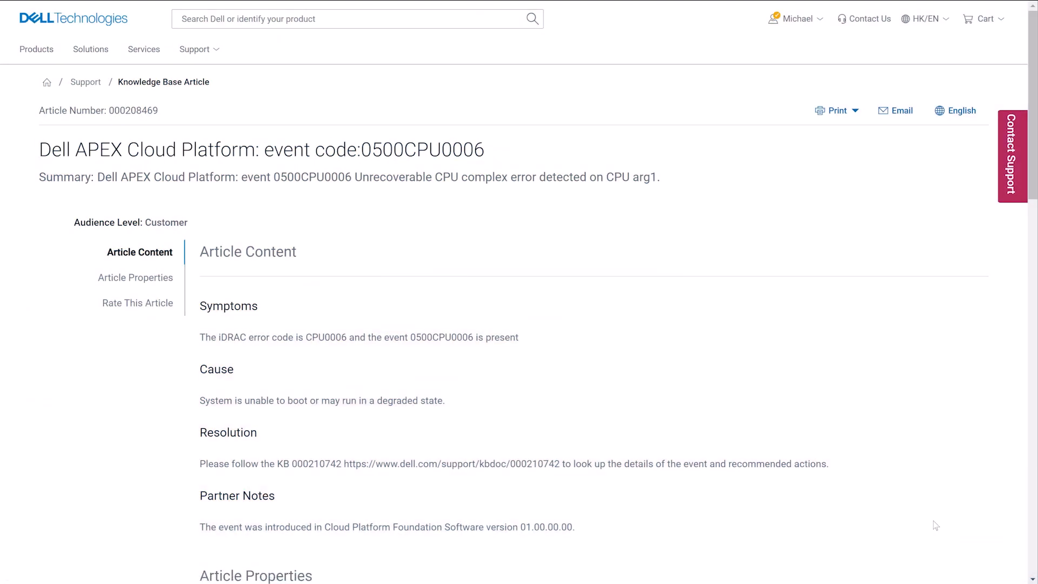
{"action": "scroll", "coordinate": [771, 372], "scroll_direction": "down", "scroll_amount": 1}
{"action": "scroll", "coordinate": [770, 372], "scroll_direction": "down", "scroll_amount": 2}
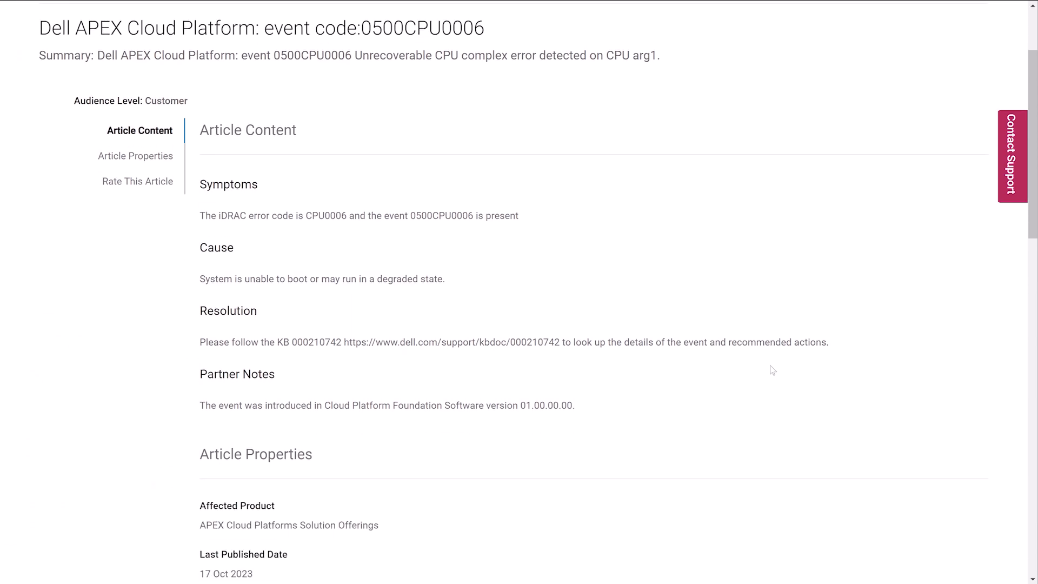
{"action": "scroll", "coordinate": [772, 370], "scroll_direction": "up", "scroll_amount": 2}
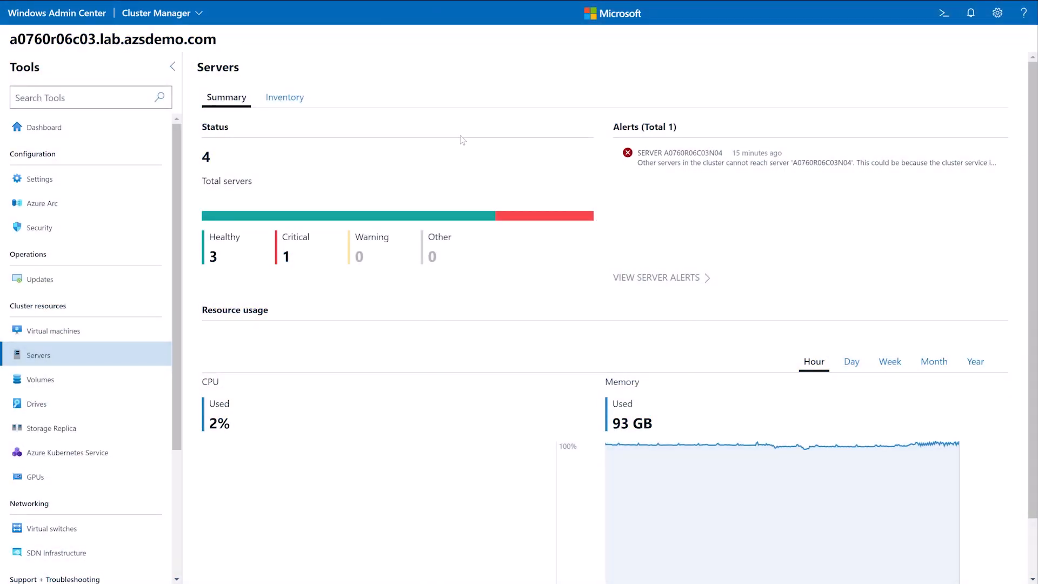
- In Windows Admin Center, examine the cluster's server inventory and the alerts of the Dell APEX Cloud Platform extension
{"action": "left_click", "coordinate": [285, 99]}
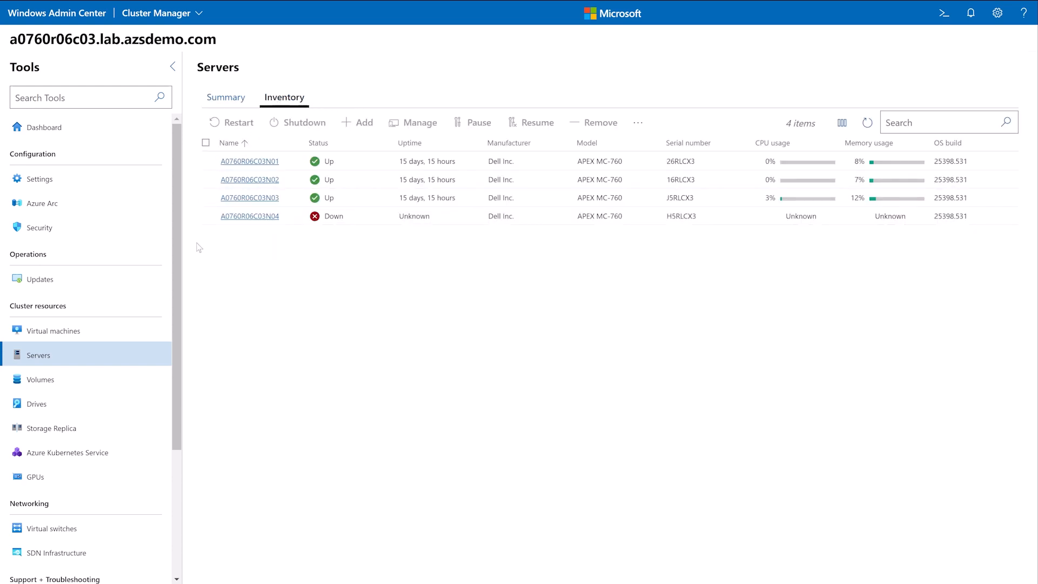
{"action": "scroll", "coordinate": [84, 402], "scroll_direction": "down", "scroll_amount": 3}
{"action": "left_click", "coordinate": [78, 481]}
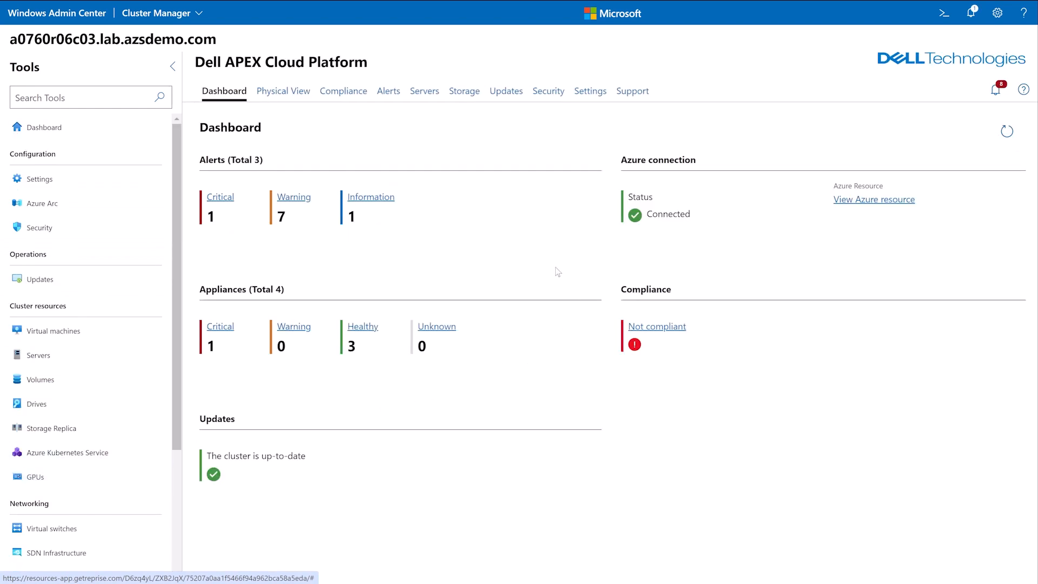
{"action": "left_click", "coordinate": [396, 96]}
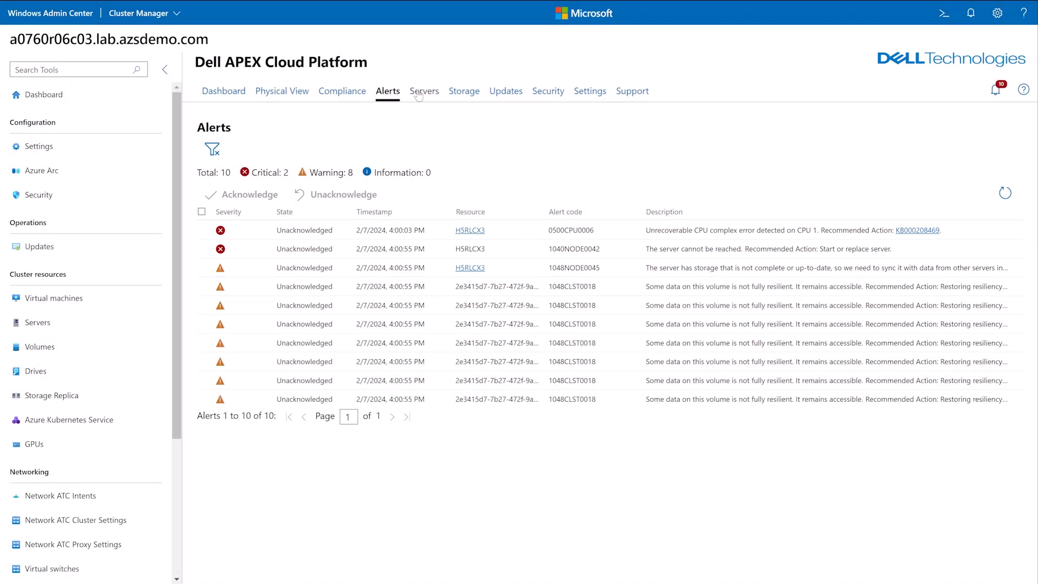
- Start the repair of server A0760R06C03N04 and confirm being a Dell support engineer repairing a qualified server issue
{"action": "left_click", "coordinate": [418, 93]}
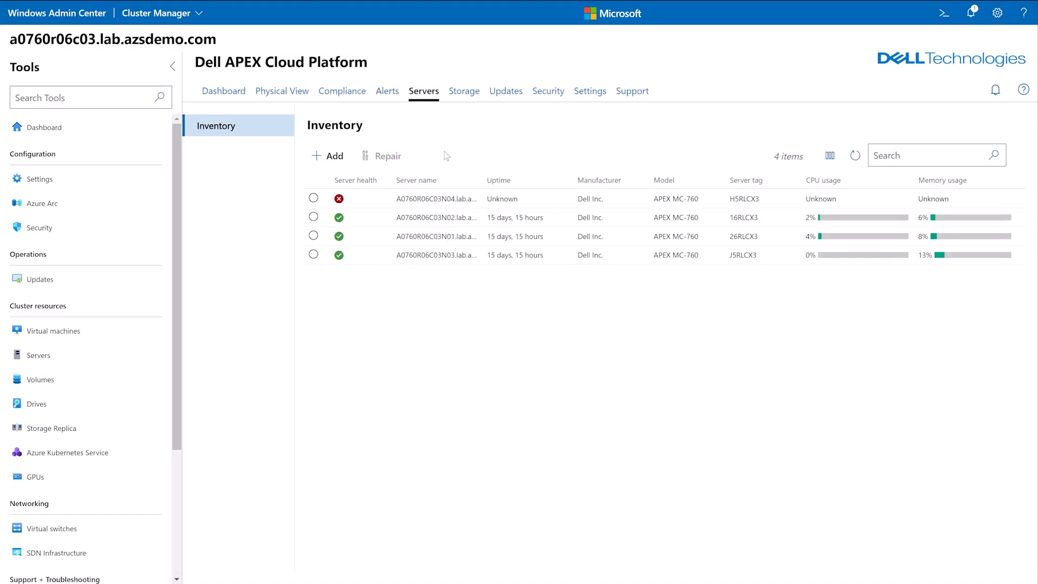
{"action": "left_click", "coordinate": [313, 198]}
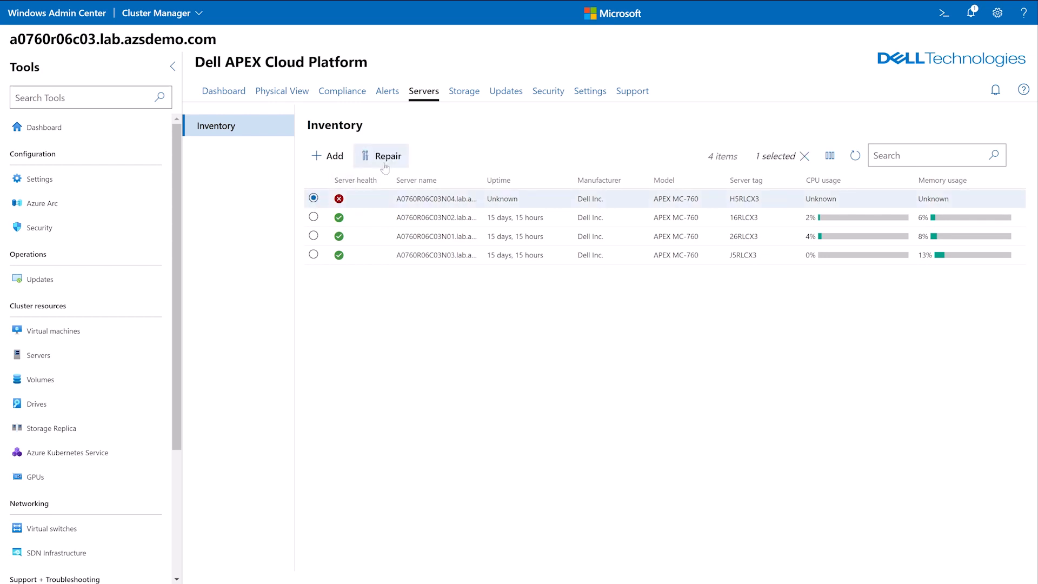
{"action": "left_click", "coordinate": [385, 157]}
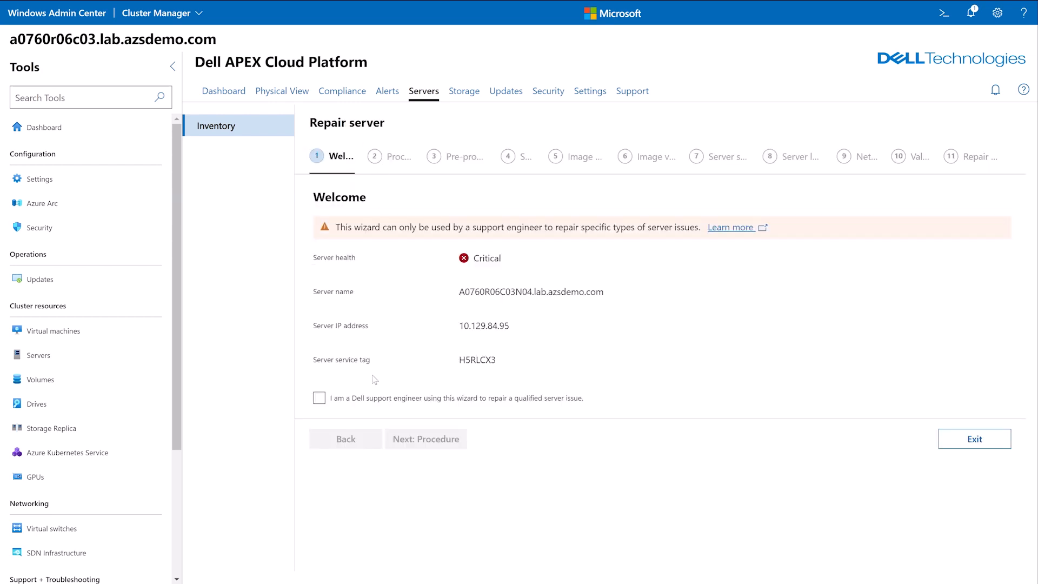
{"action": "left_click", "coordinate": [361, 405]}
{"action": "left_click", "coordinate": [425, 439]}
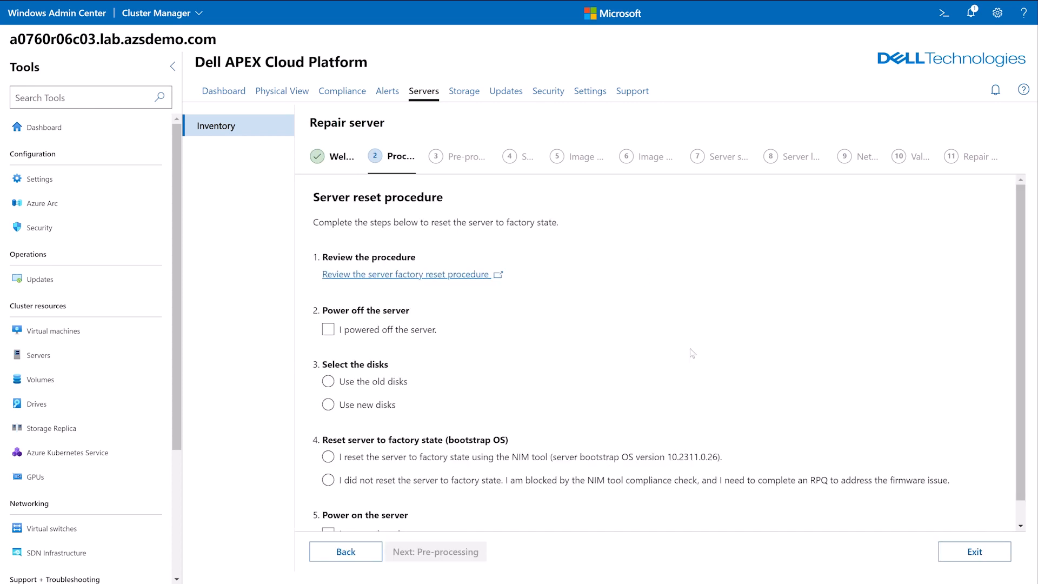
- Complete the server reset procedure with the server powered off, old disks, the NIM tool factory reset and the server powered on
{"action": "left_click", "coordinate": [425, 331]}
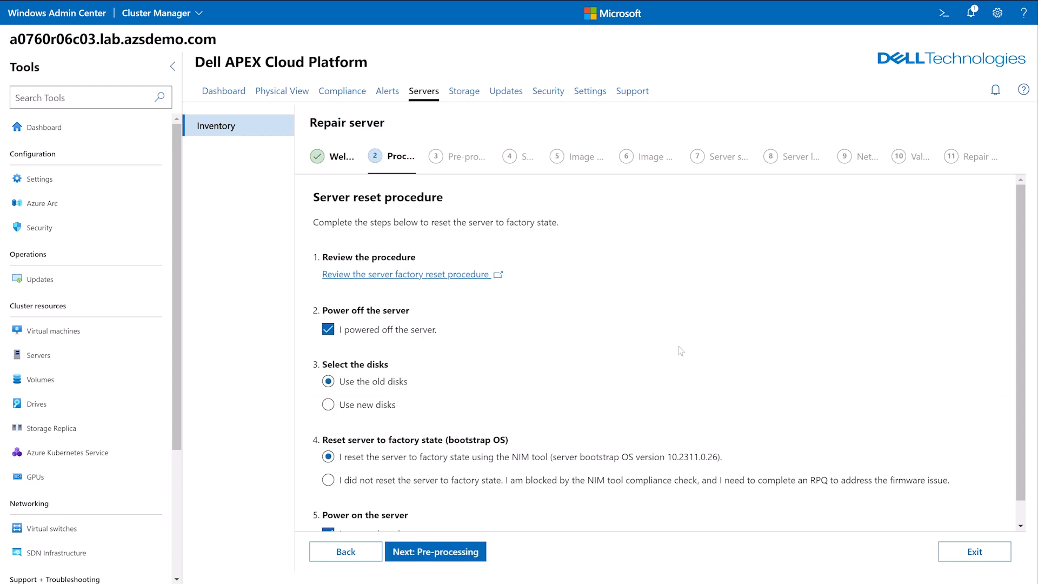
{"action": "scroll", "coordinate": [669, 354], "scroll_direction": "down", "scroll_amount": 1}
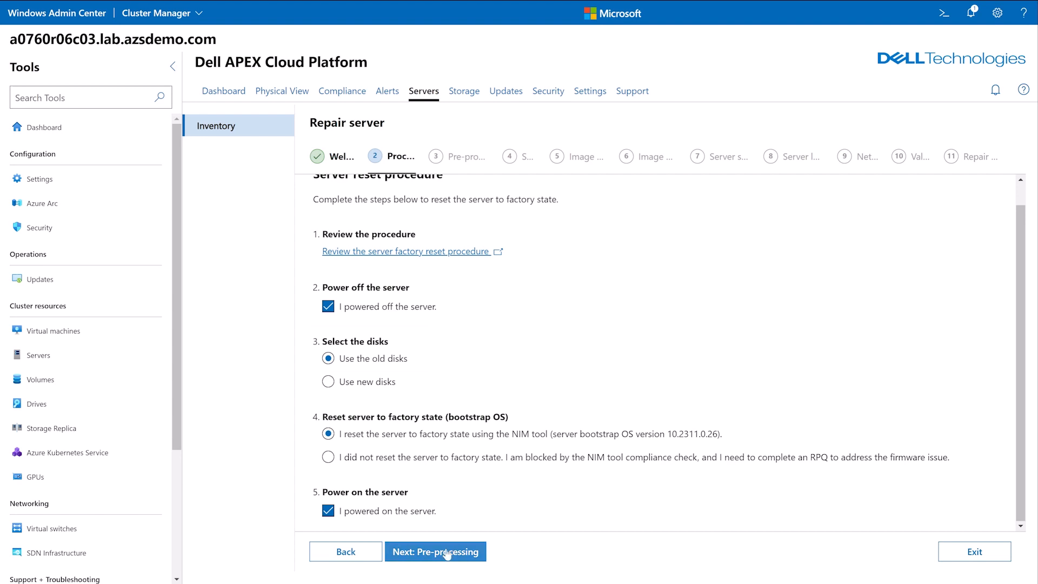
{"action": "left_click", "coordinate": [454, 547]}
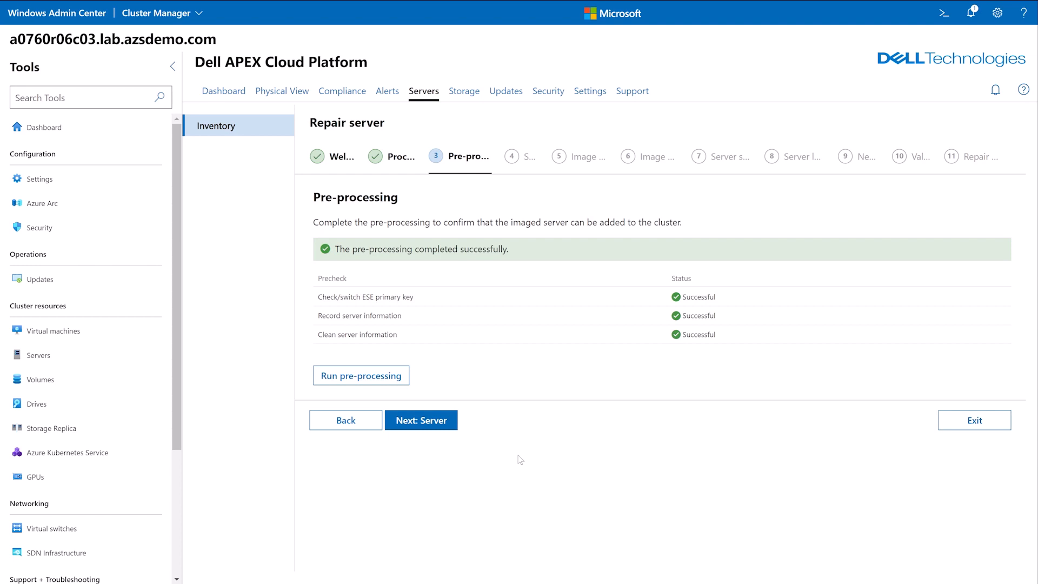
- Select the compatible factory state server for imaging and accept the server image source and image version
{"action": "left_click", "coordinate": [454, 427]}
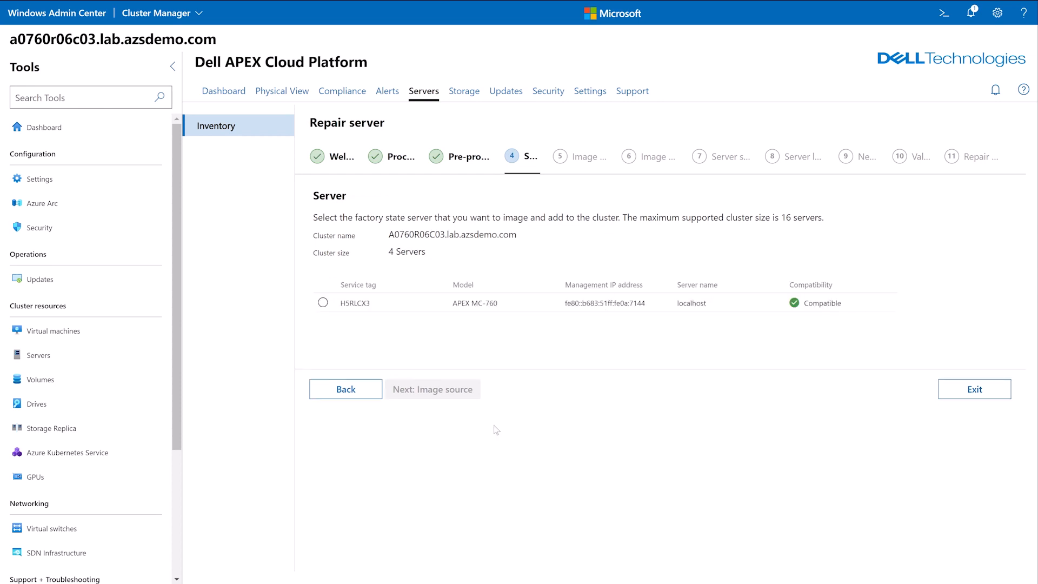
{"action": "left_click", "coordinate": [323, 303]}
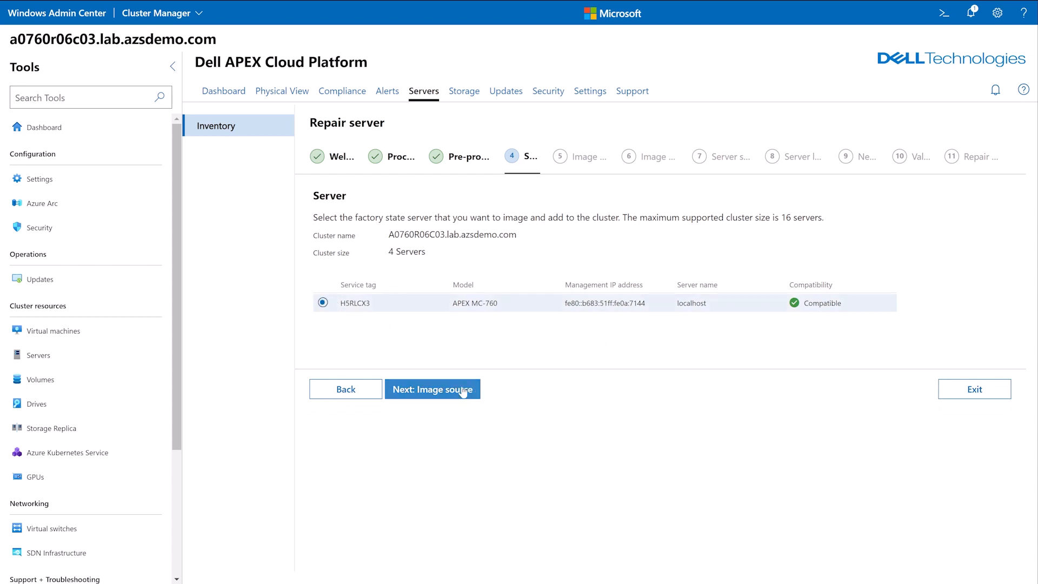
{"action": "left_click", "coordinate": [463, 392]}
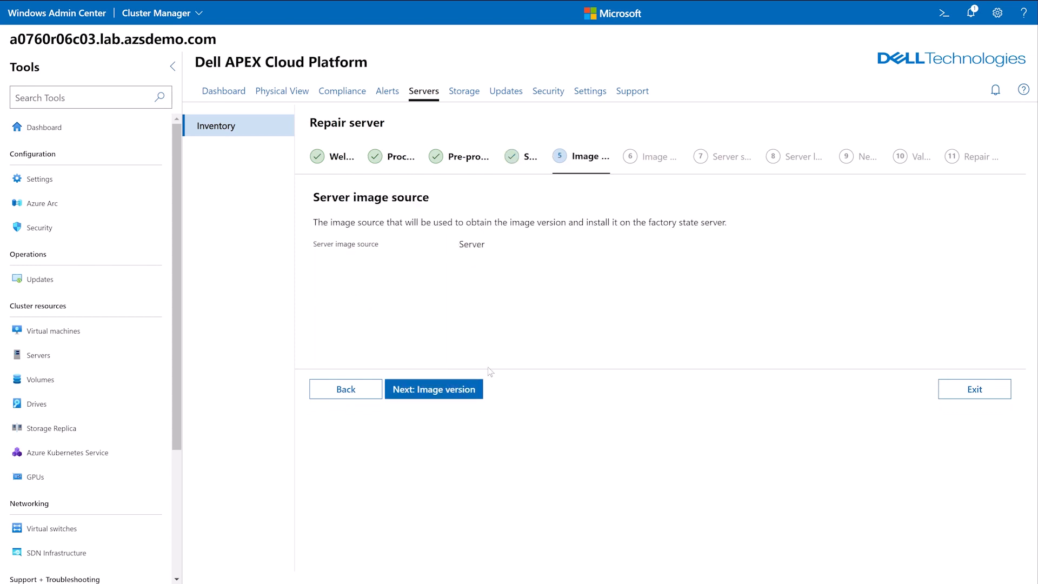
{"action": "left_click", "coordinate": [465, 387]}
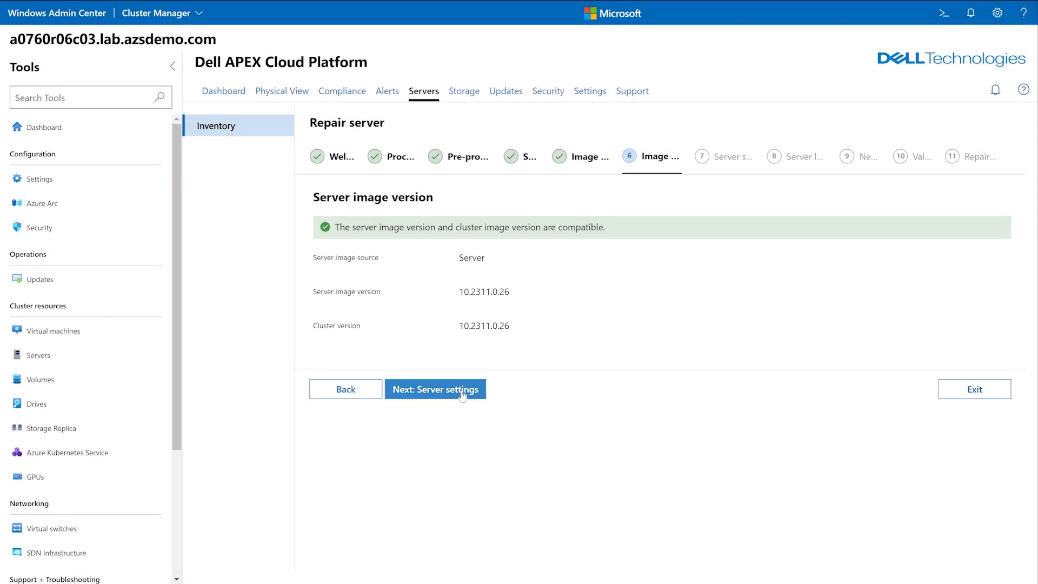
{"action": "left_click", "coordinate": [463, 395]}
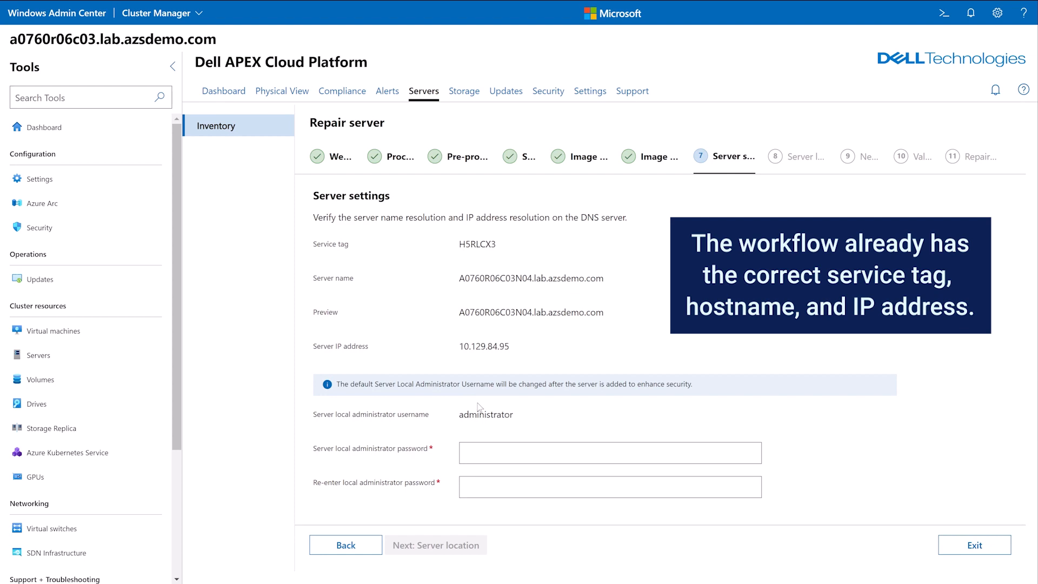
- Enter and confirm the server local administrator password, and accept rack name Rack06, rack position 23 and the network settings
{"action": "left_click", "coordinate": [494, 453]}
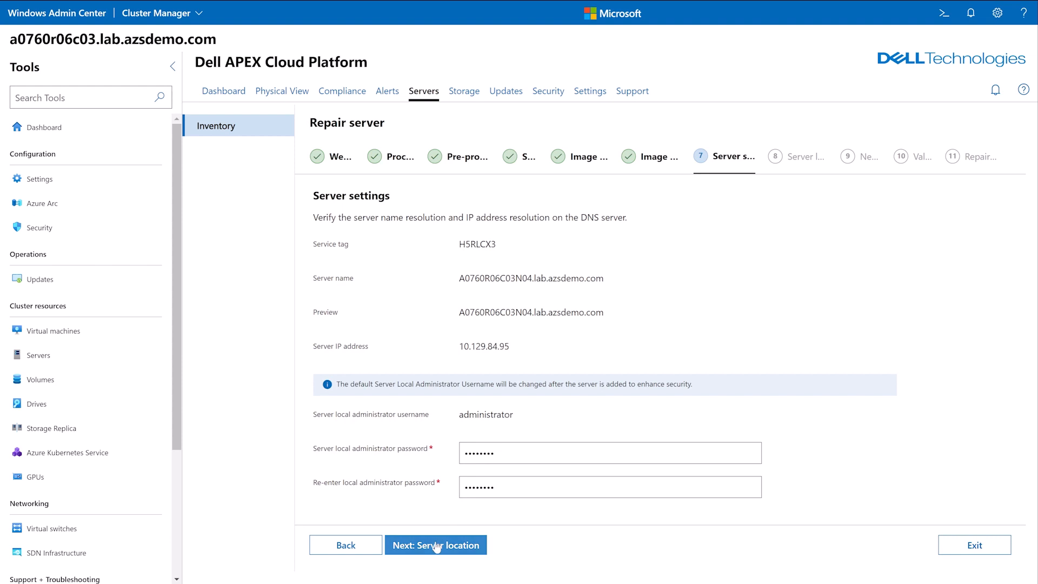
{"action": "left_click", "coordinate": [437, 546]}
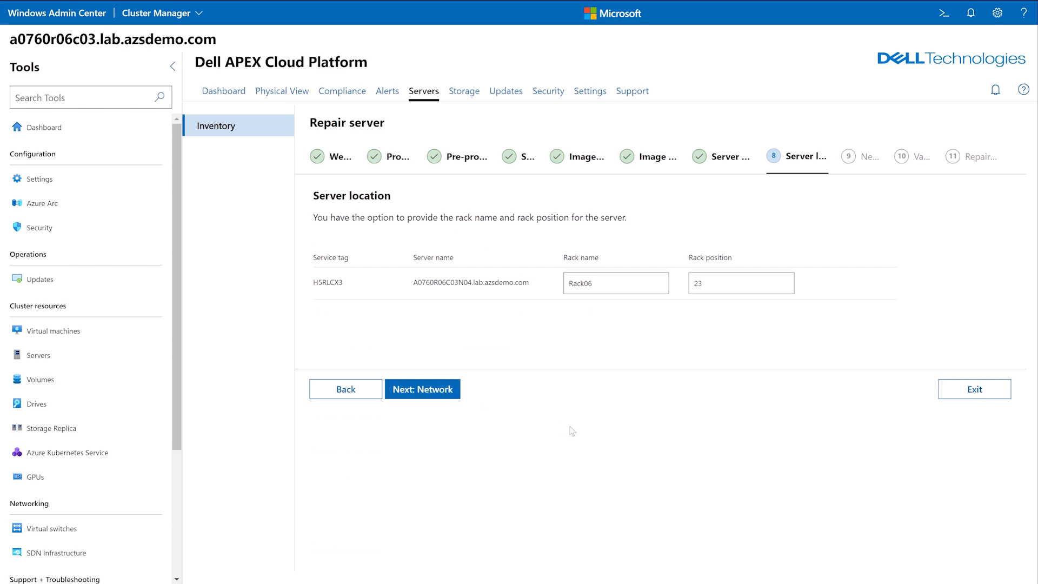
{"action": "left_click", "coordinate": [445, 390]}
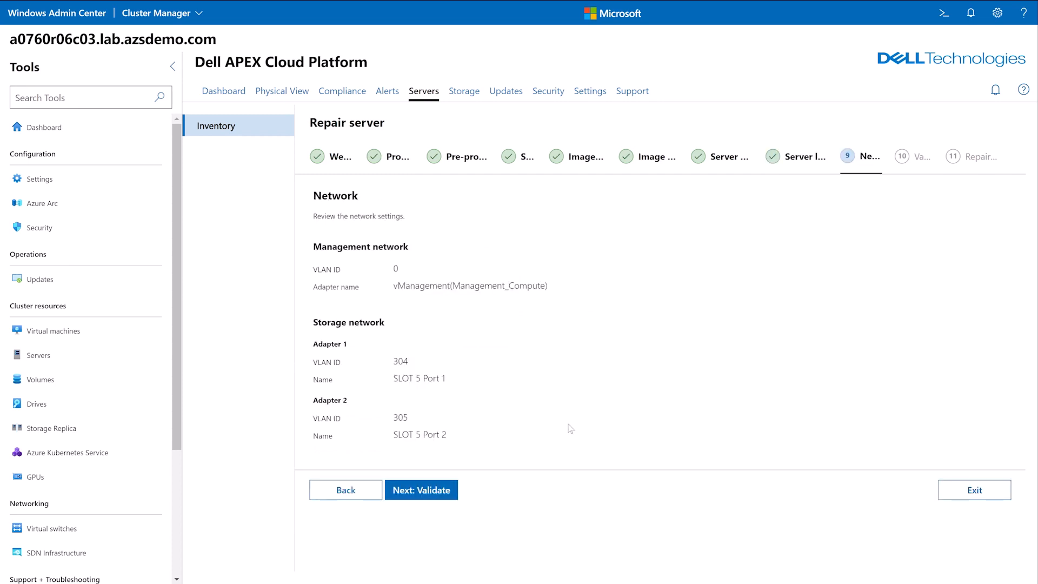
{"action": "left_click", "coordinate": [444, 494]}
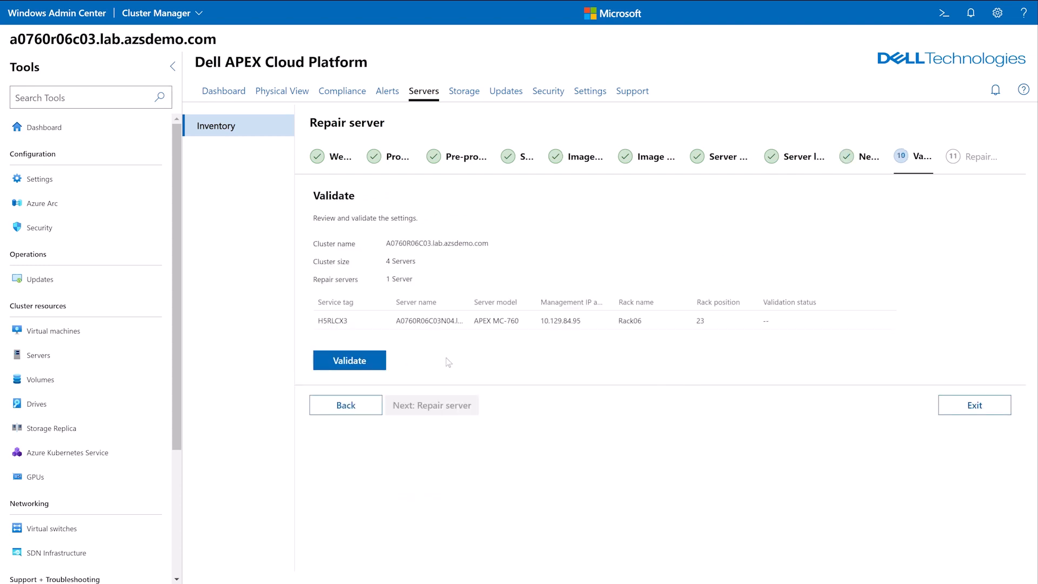
- Validate the repair settings and start provisioning the server and adding it to the cluster
{"action": "left_click", "coordinate": [335, 362]}
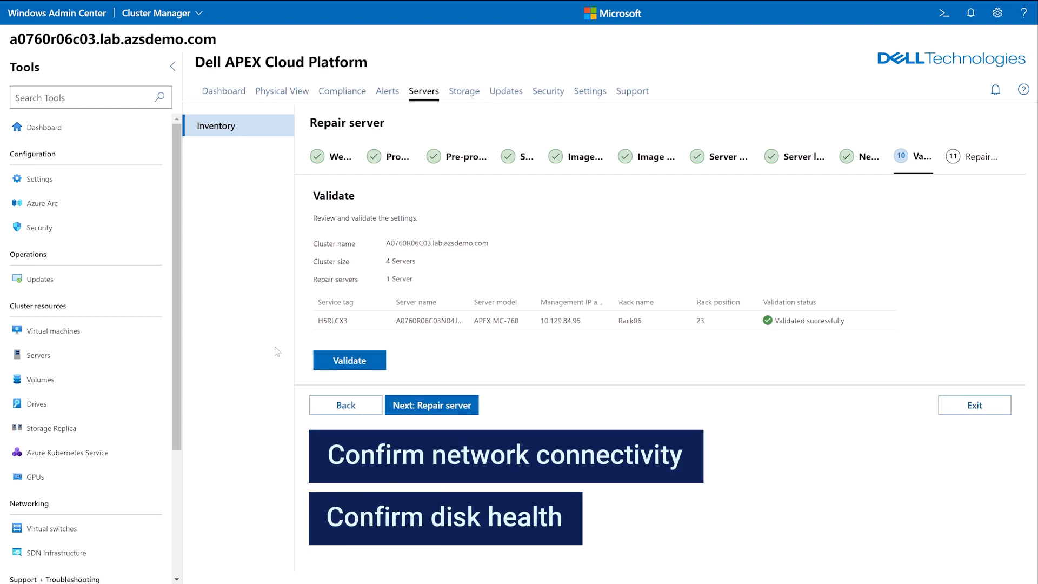
{"action": "left_click", "coordinate": [447, 405]}
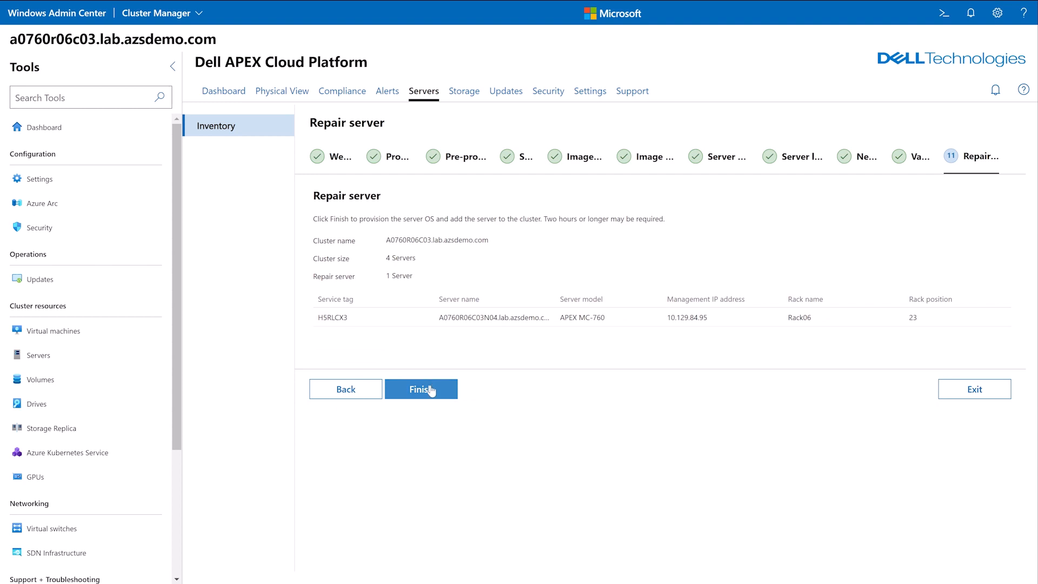
{"action": "left_click", "coordinate": [430, 390]}
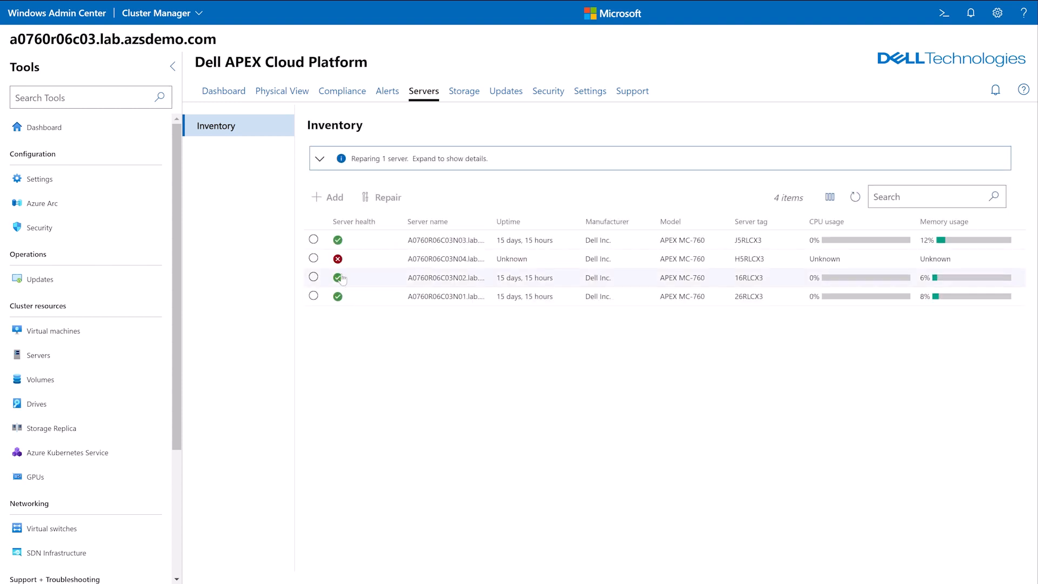
- Check the repair details, the cluster's physical view and server summary, and the node health and alerts in the Azure workbook
{"action": "left_click", "coordinate": [319, 159]}
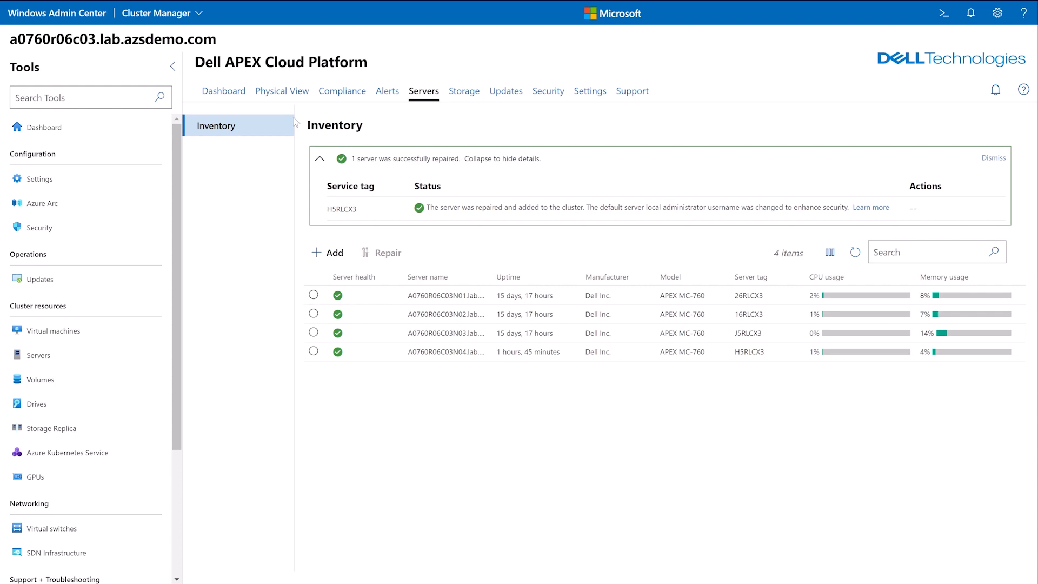
{"action": "left_click", "coordinate": [290, 92]}
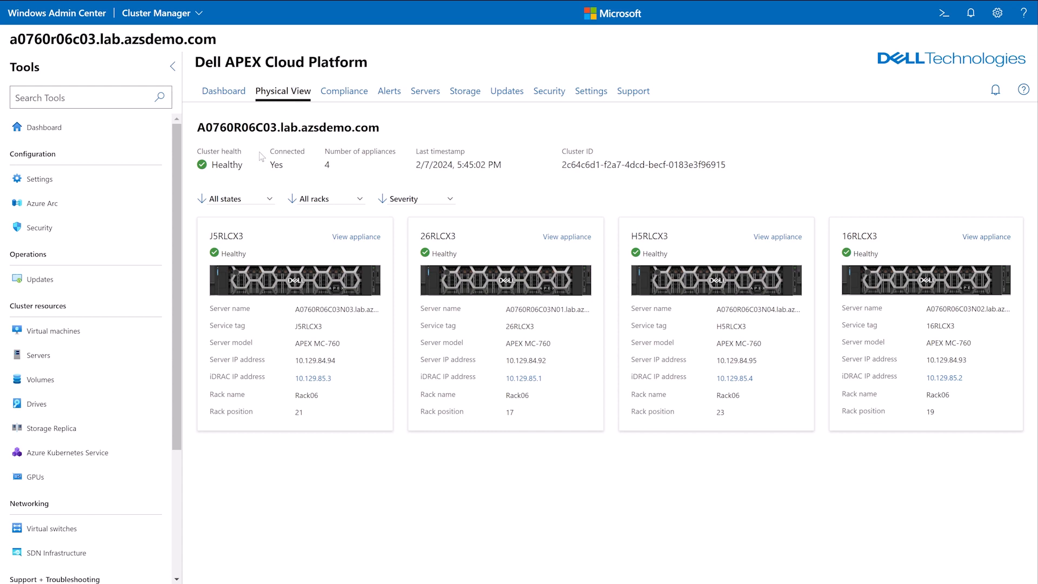
{"action": "left_click", "coordinate": [63, 356]}
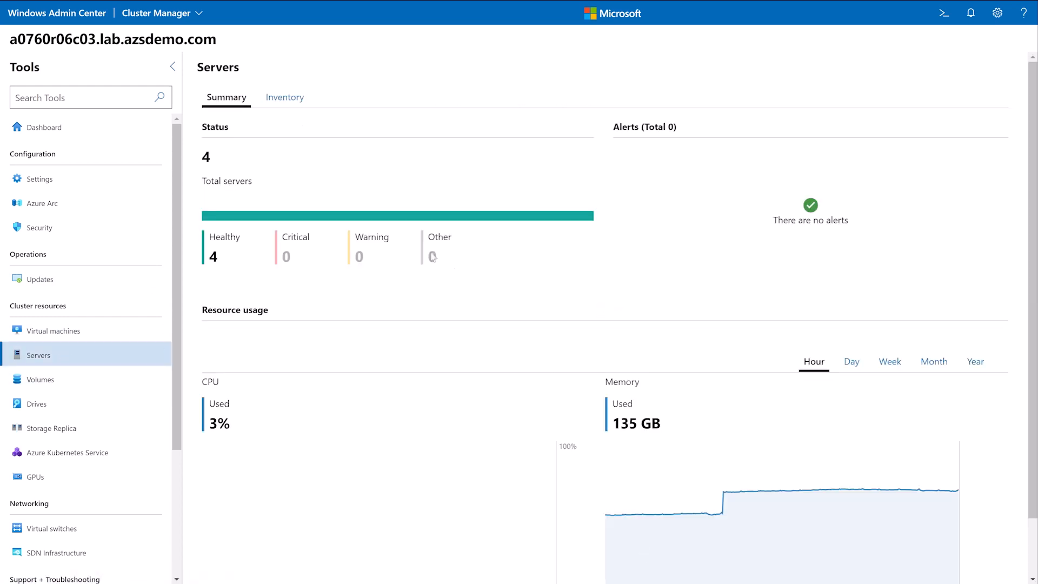
{"action": "left_click", "coordinate": [285, 98]}
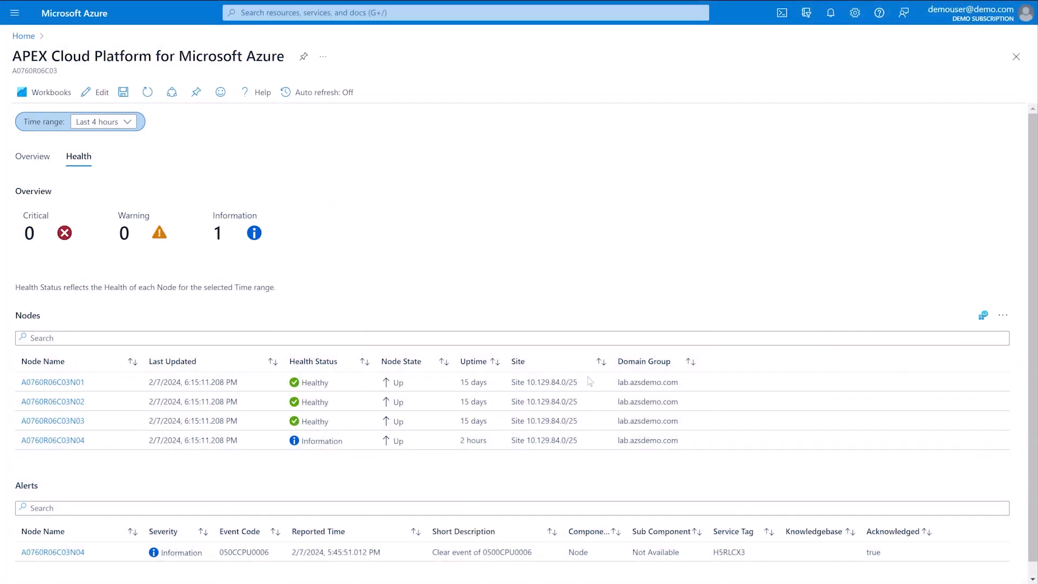
{"action": "scroll", "coordinate": [925, 127], "scroll_direction": "down", "scroll_amount": 1}
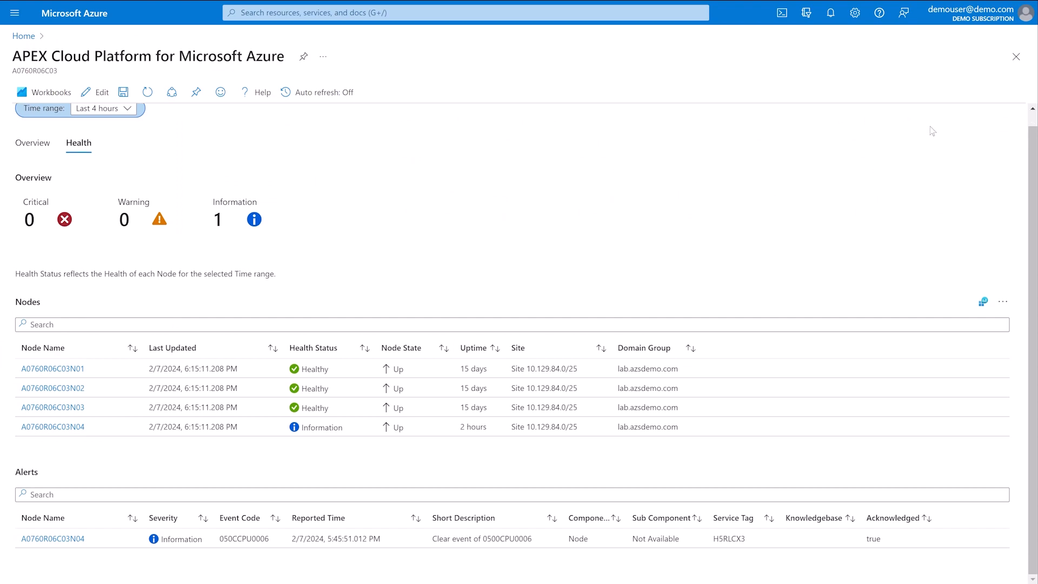